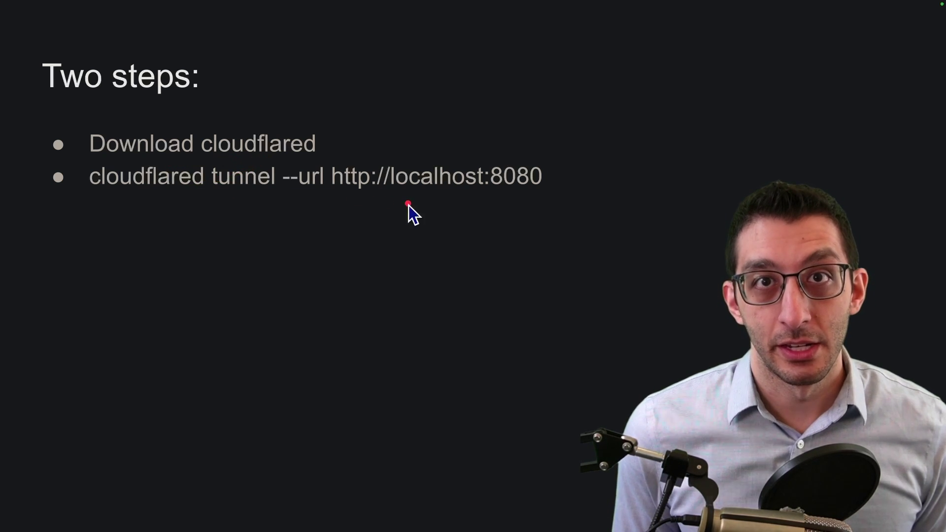
Step: Switch to the terminal and list the tunnel-video folder's files with ls
{"action": "key", "text": "super+Tab"}
{"action": "type", "text": "ls"}
{"action": "key", "text": "Return"}
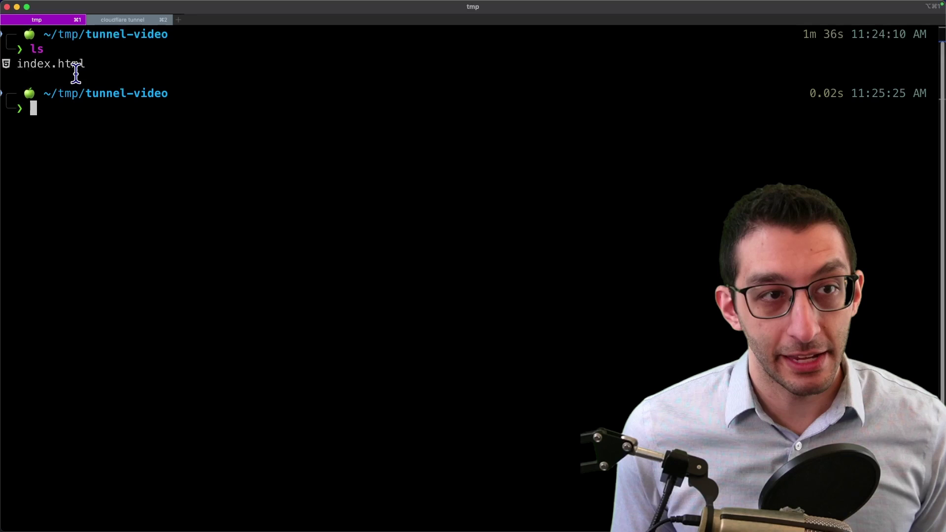
Step: Start http-server ./ on port 8080 and open 127.0.0.1:8080 in the browser
{"action": "type", "text": "htt"}
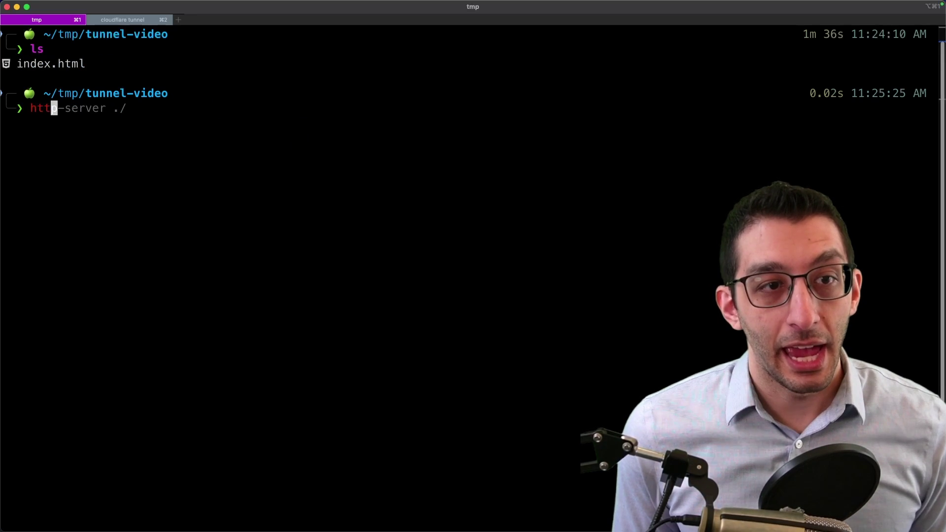
{"action": "key", "text": "Right"}
{"action": "key", "text": "Return"}
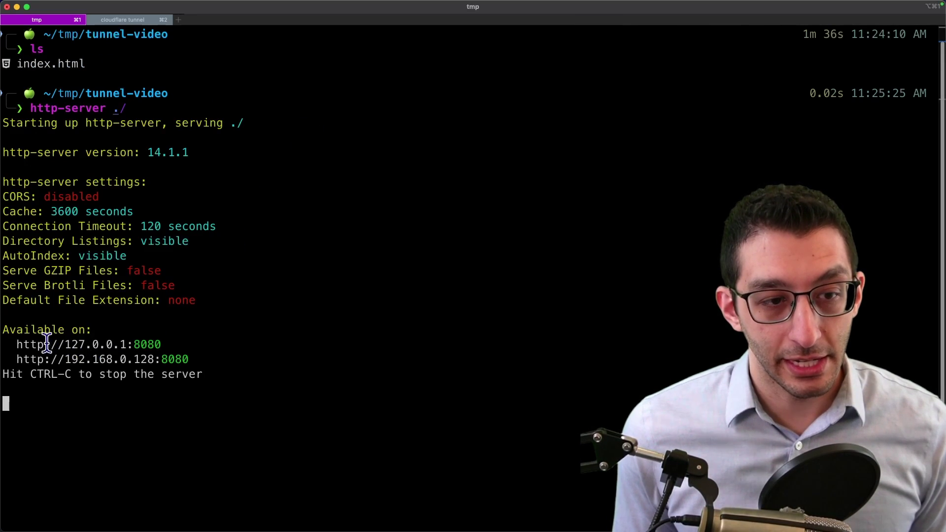
{"action": "left_click", "coordinate": [83, 345], "text": "super"}
{"action": "left_click_drag", "start_coordinate": [326, 179], "coordinate": [21, 94]}
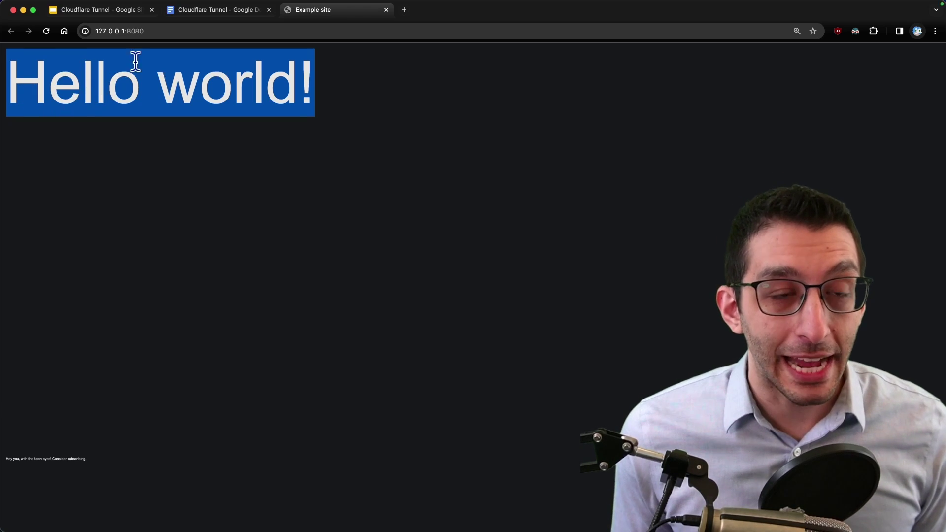
{"action": "left_click", "coordinate": [156, 30]}
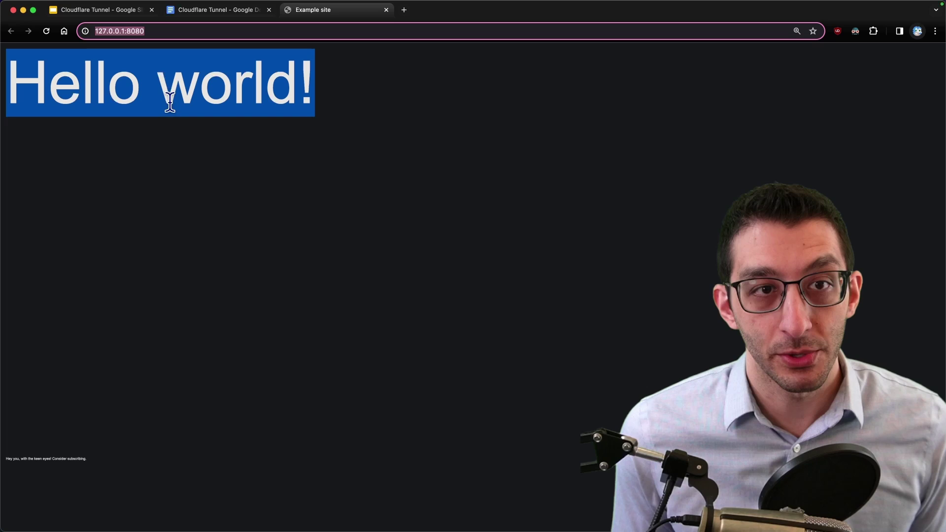
{"action": "key", "text": "super+Tab"}
{"action": "key", "text": "Return"}
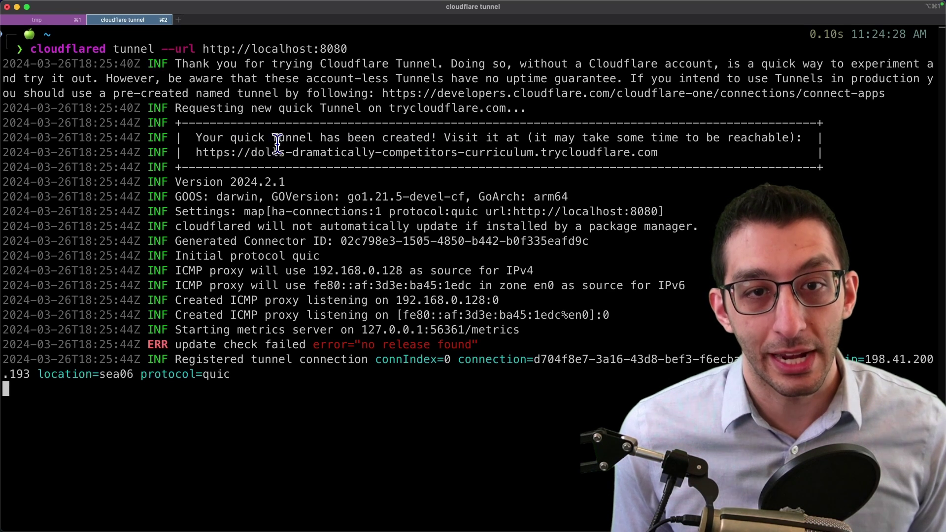
Step: Open the dolls-dramatically-competitors-curriculum.trycloudflare.com address and highlight its Hello world! heading
{"action": "double_click", "coordinate": [205, 153]}
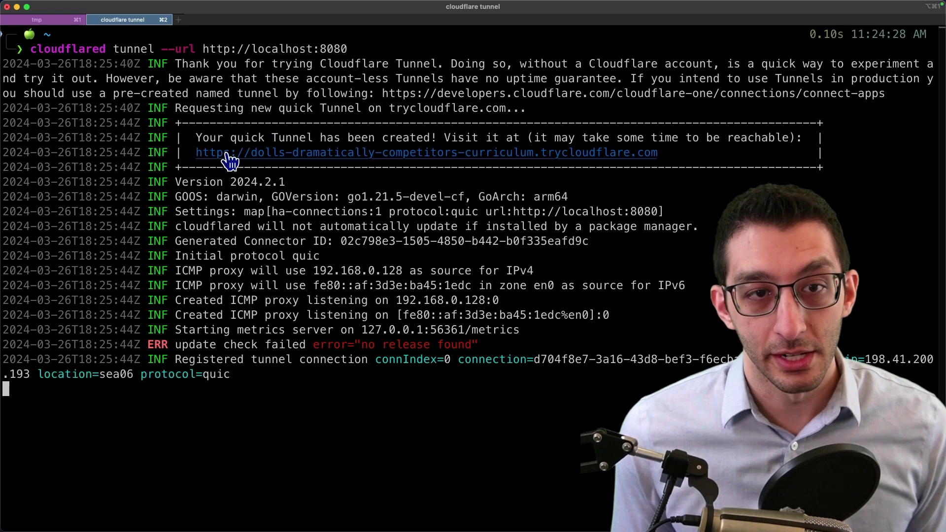
{"action": "left_click", "coordinate": [205, 153], "text": "super"}
{"action": "left_click_drag", "start_coordinate": [215, 76], "coordinate": [4, 70]}
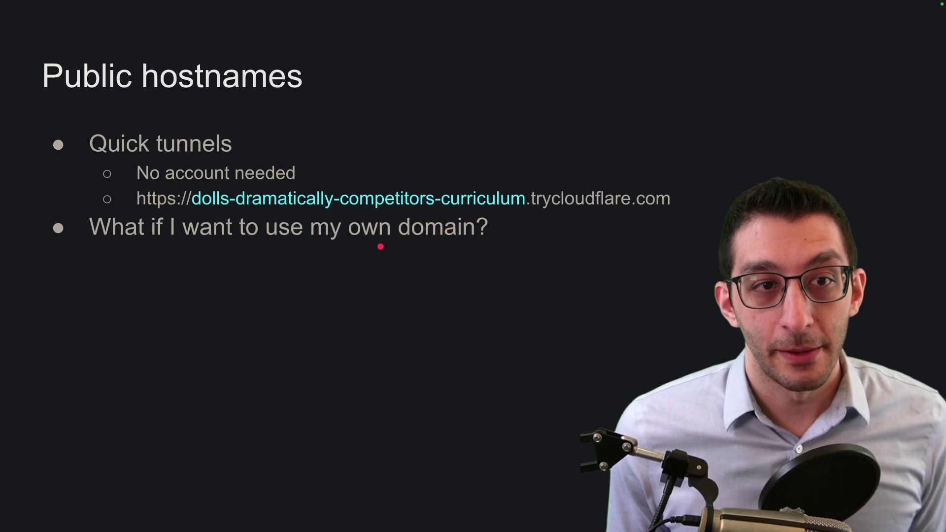
Step: Advance the presentation to the Steps slide
{"action": "key", "text": "Right"}
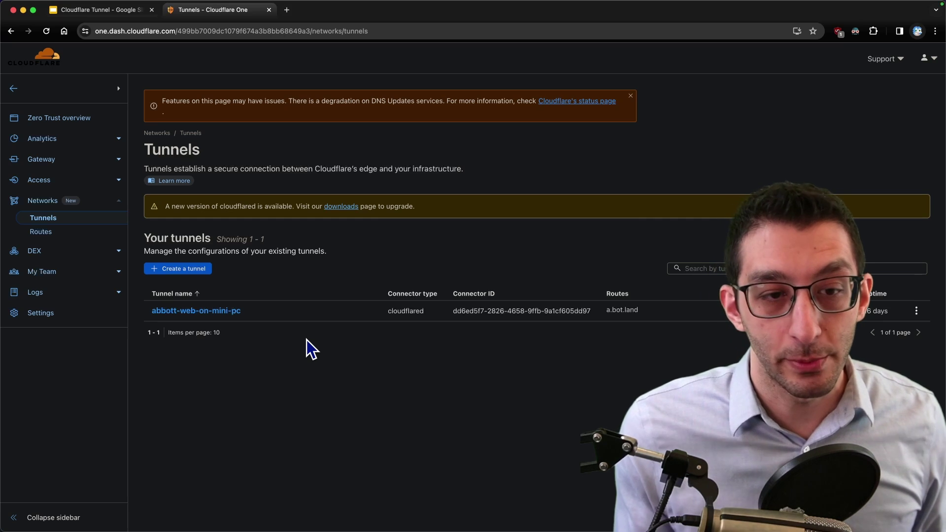
Step: Create a cloudflared tunnel named youtube-video and copy its service install command for existing cloudflared
{"action": "left_click", "coordinate": [193, 269]}
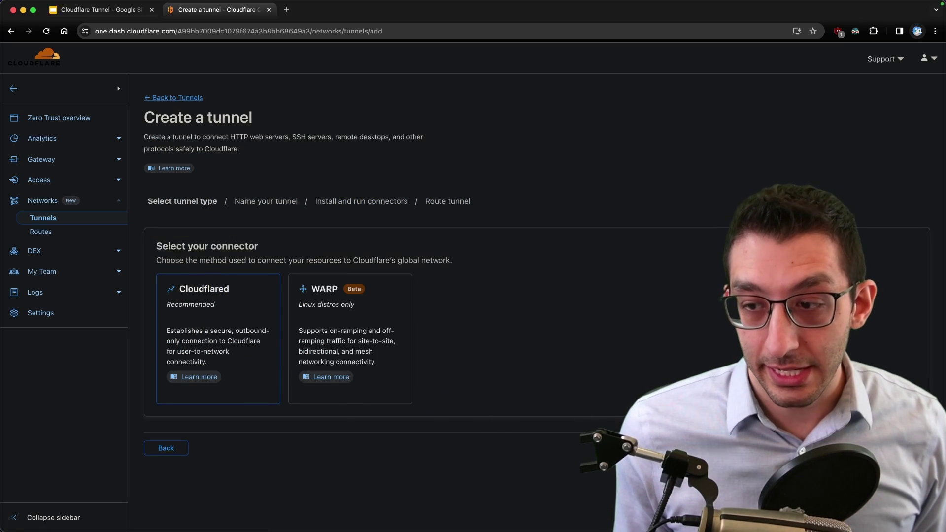
{"action": "left_click", "coordinate": [896, 448]}
{"action": "left_click", "coordinate": [250, 297]}
{"action": "type", "text": "youtube-video"}
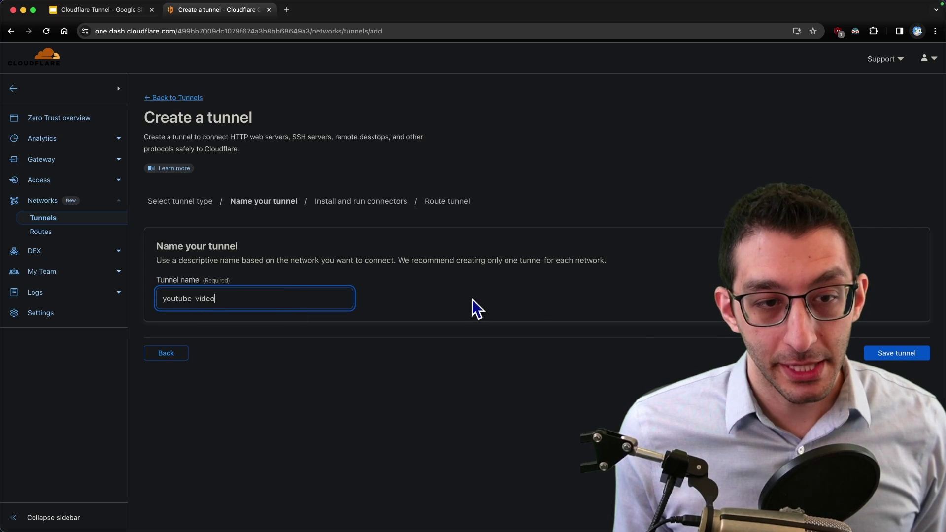
{"action": "left_click", "coordinate": [875, 353]}
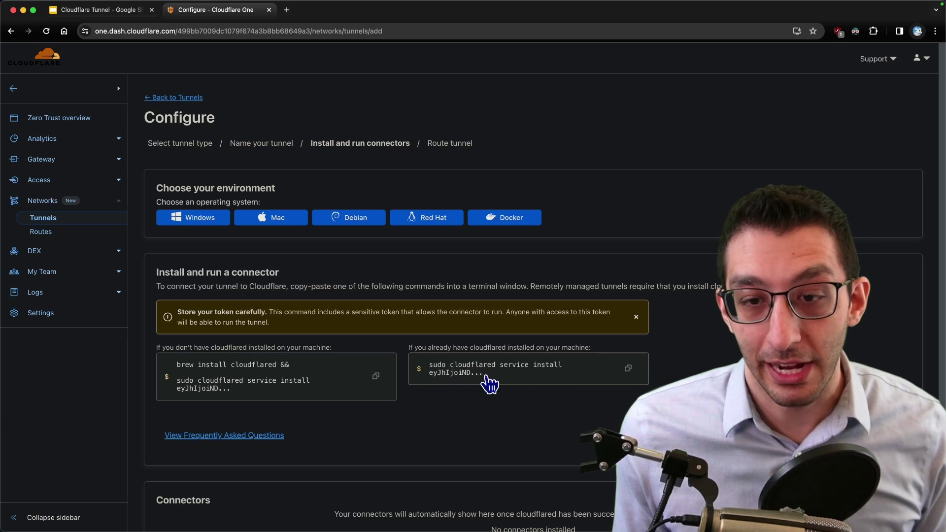
{"action": "left_click", "coordinate": [628, 369]}
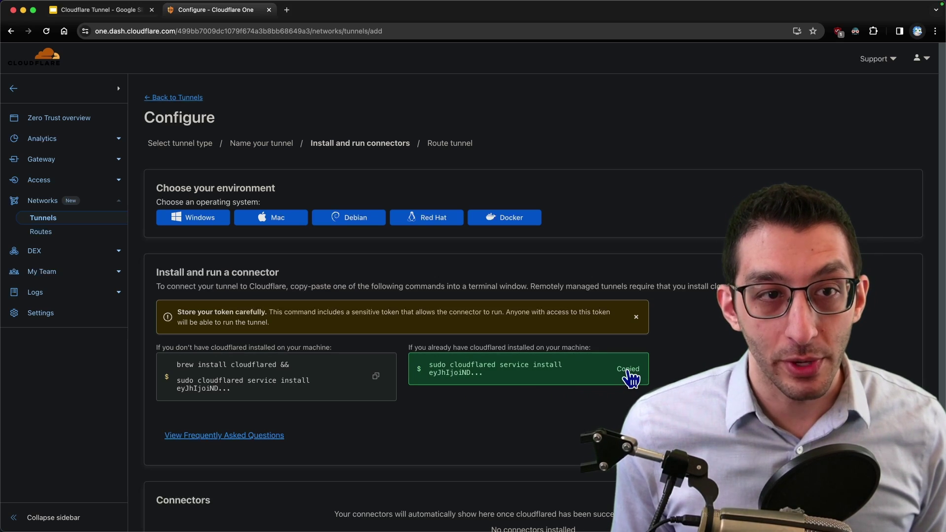
{"action": "key", "text": "super+Tab"}
Step: Run the pasted sudo cloudflared service install command in a new terminal tab, then check Connectors
{"action": "key", "text": "super+t"}
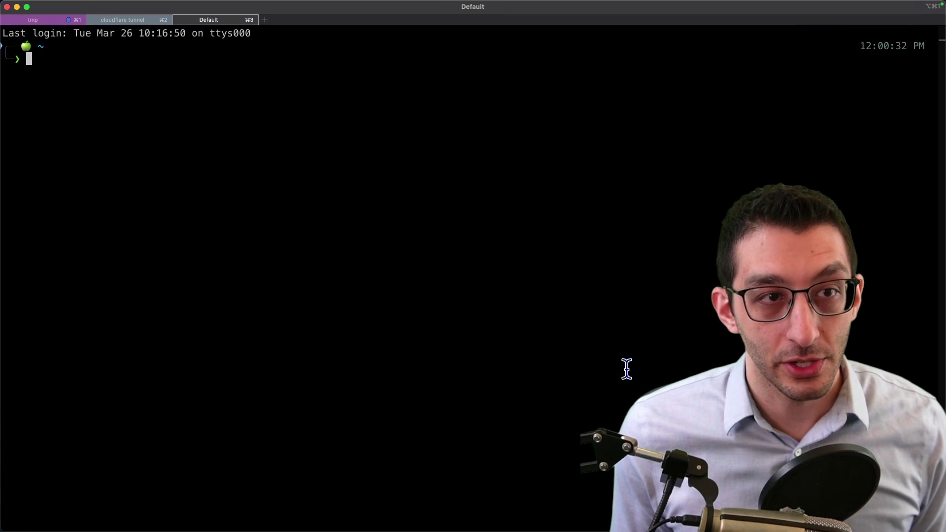
{"action": "key", "text": "super+v"}
{"action": "key", "text": "Return"}
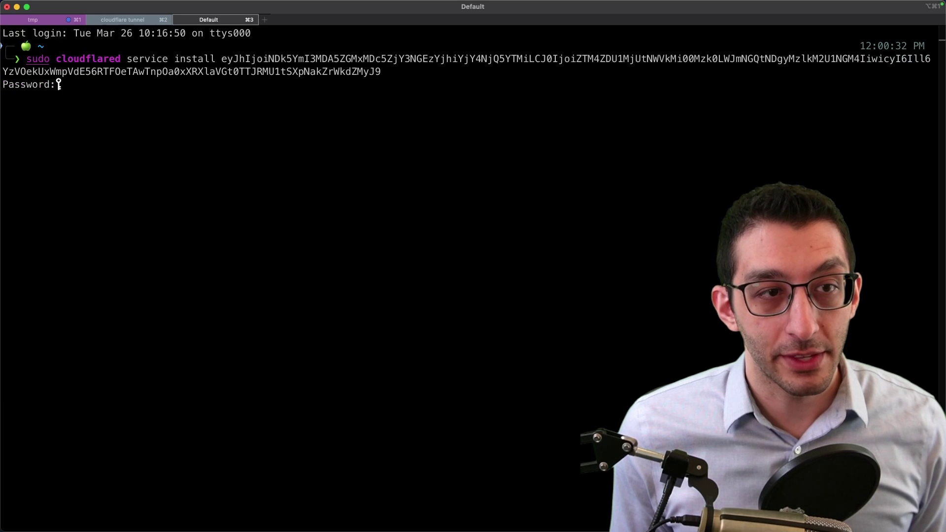
{"action": "key", "text": "Return"}
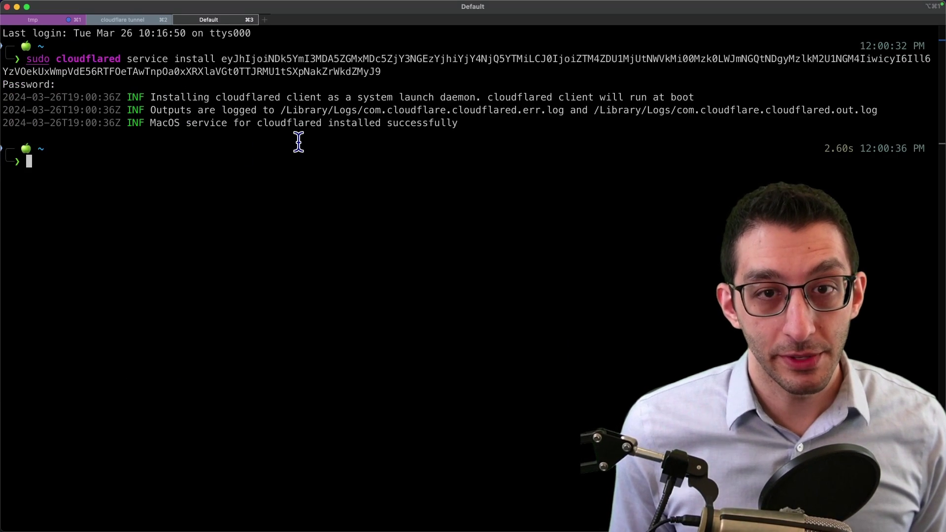
{"action": "key", "text": "super+Tab"}
{"action": "scroll", "coordinate": [391, 281], "scroll_direction": "down", "scroll_amount": 3}
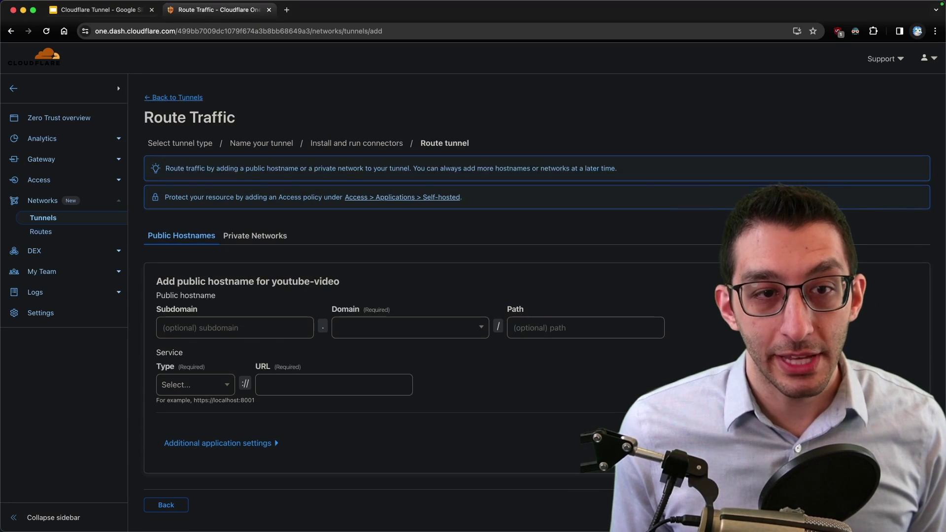
Step: Enter youtube as the public hostname's subdomain on the bot.land domain
{"action": "left_click", "coordinate": [189, 328]}
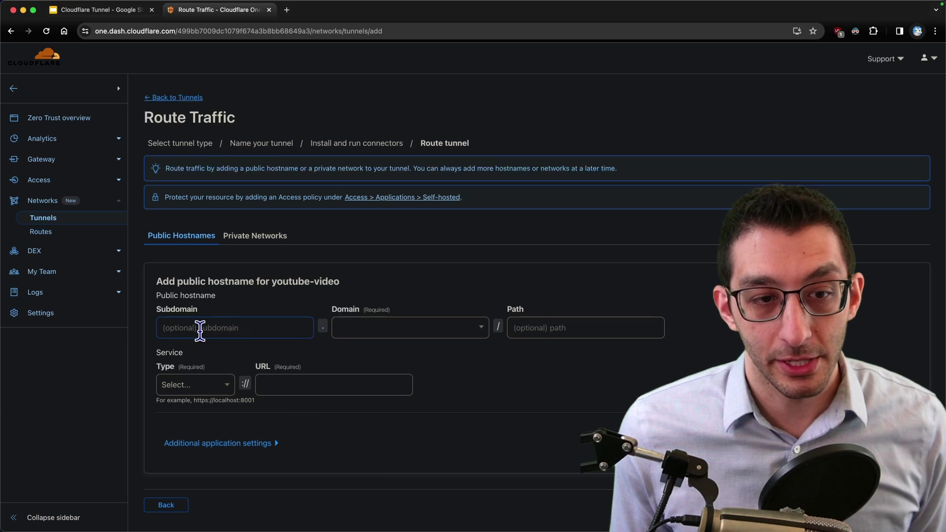
{"action": "left_click", "coordinate": [199, 328]}
{"action": "type", "text": "y"}
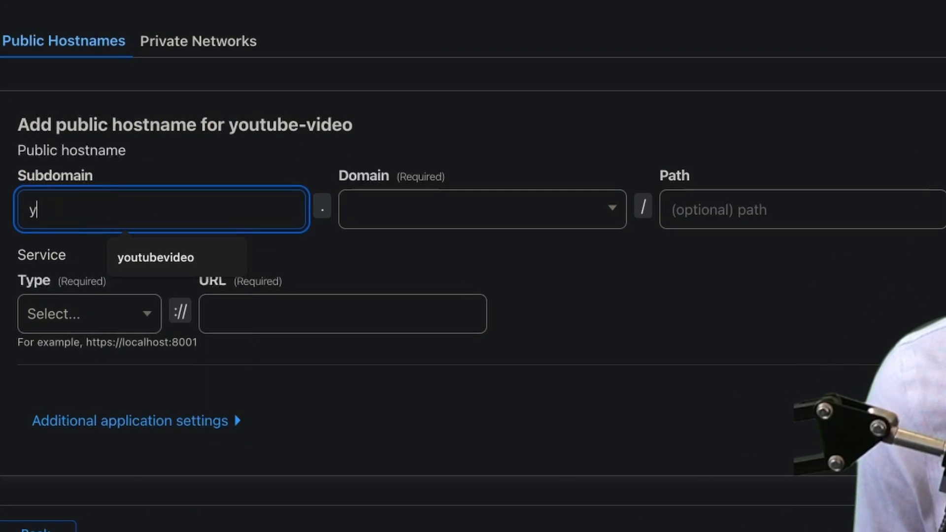
{"action": "type", "text": "outube"}
{"action": "key", "text": "Tab"}
{"action": "type", "text": "bot.land"}
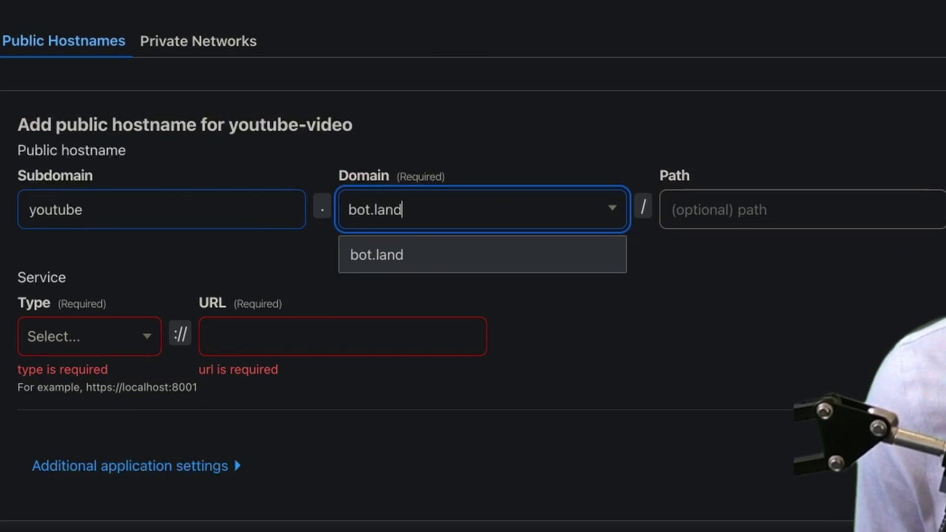
{"action": "key", "text": "Return"}
Step: Point the hostname at service type HTTP, URL localhost:8080, and save it
{"action": "left_click", "coordinate": [93, 323]}
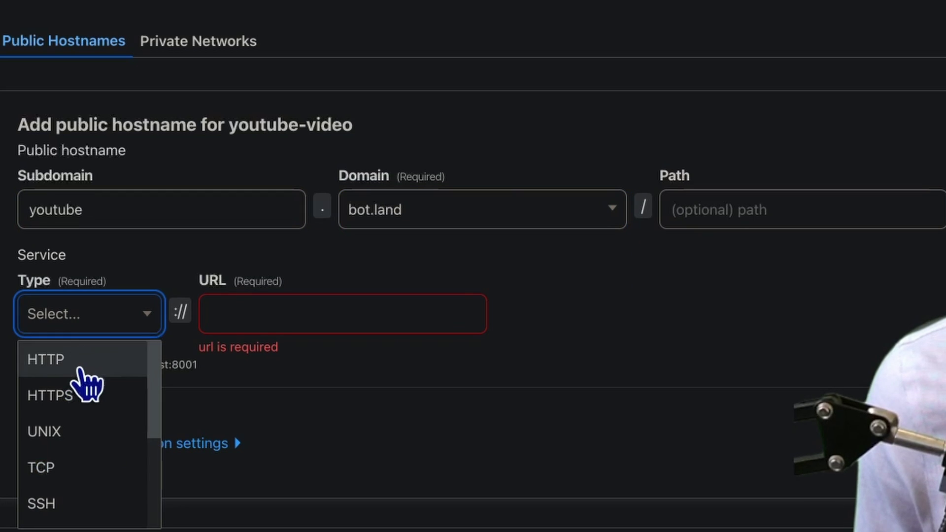
{"action": "left_click", "coordinate": [80, 370]}
{"action": "left_click", "coordinate": [261, 315]}
{"action": "type", "text": "localhost:"}
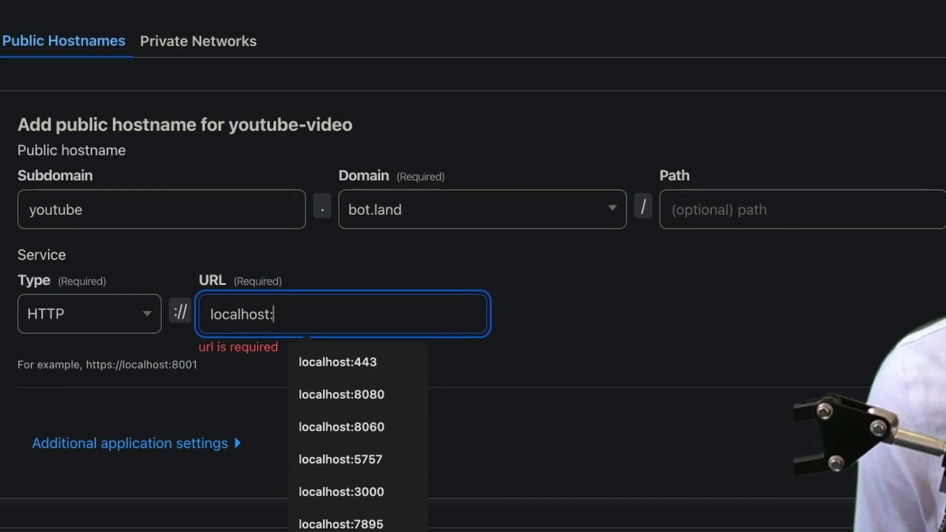
{"action": "type", "text": "8080"}
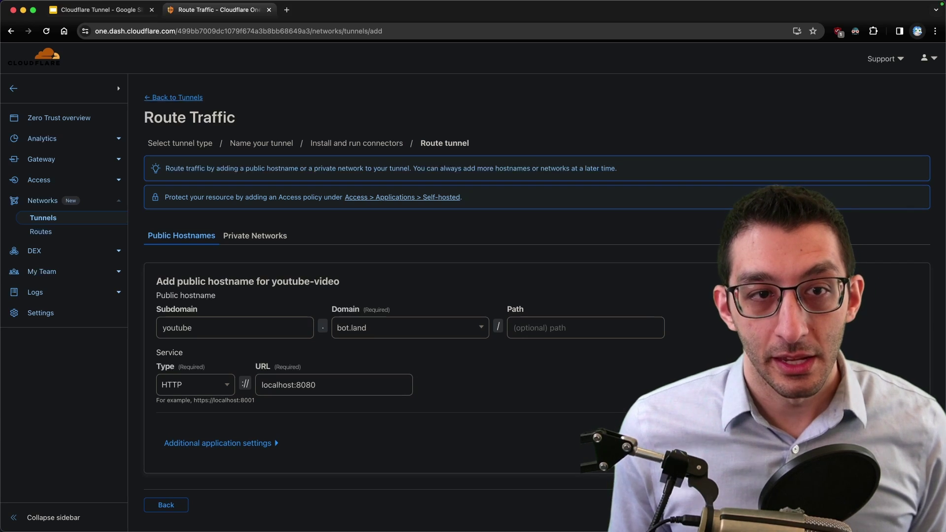
{"action": "key", "text": "Return"}
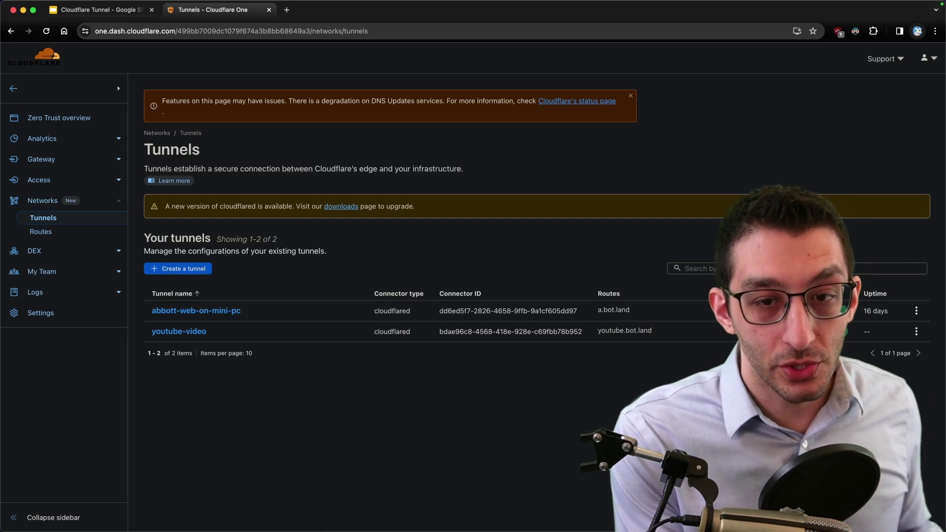
Step: Load youtube.bot.land in a new tab and highlight its Hello world! heading
{"action": "key", "text": "ctrl+t"}
{"action": "type", "text": "youtu"}
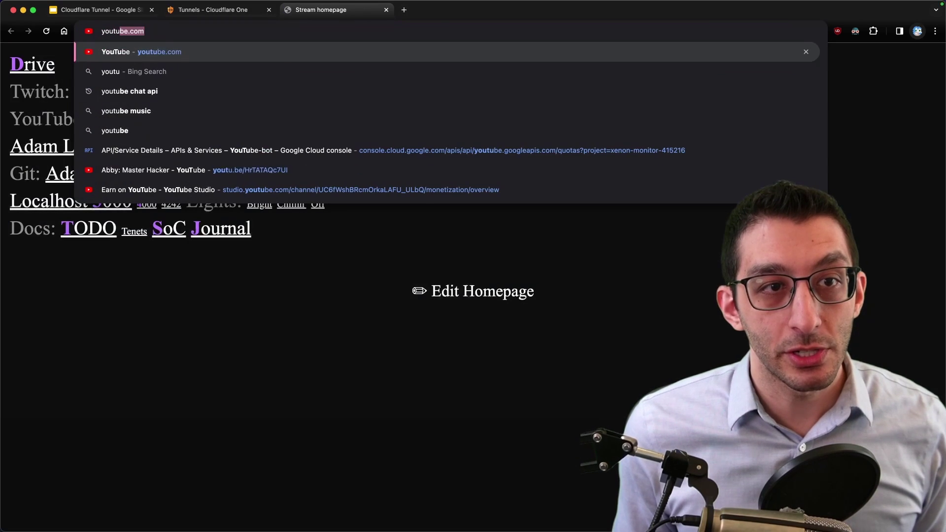
{"action": "type", "text": "be.bot.land"}
{"action": "key", "text": "Return"}
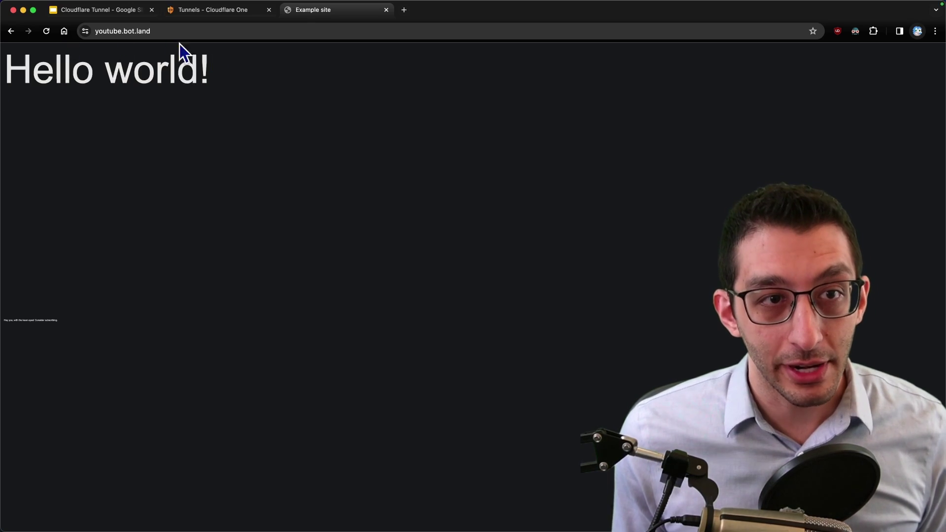
{"action": "left_click_drag", "start_coordinate": [231, 75], "coordinate": [11, 74]}
{"action": "left_click", "coordinate": [250, 110]}
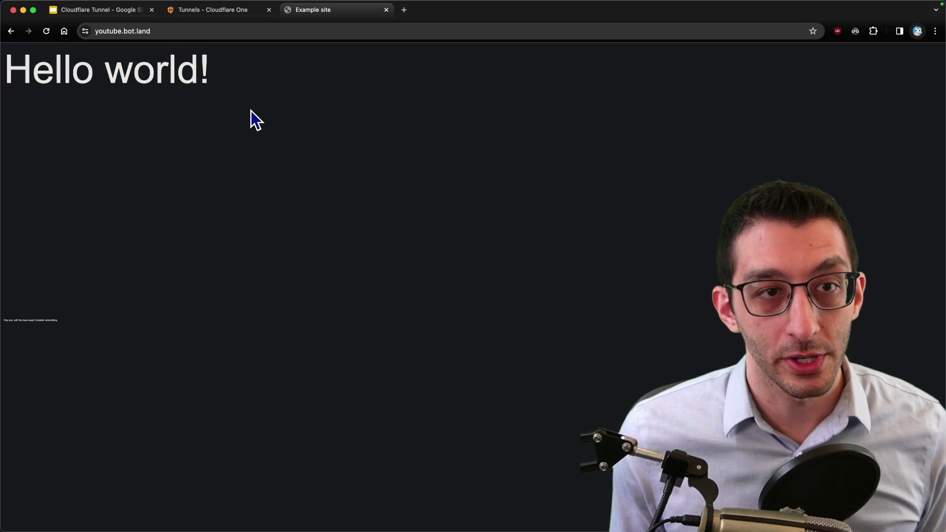
{"action": "key", "text": "super+Tab"}
Step: Run http-server ./ in the another-server folder and open 127.0.0.1:8081 in the browser
{"action": "left_click_drag", "start_coordinate": [150, 33], "coordinate": [237, 35]}
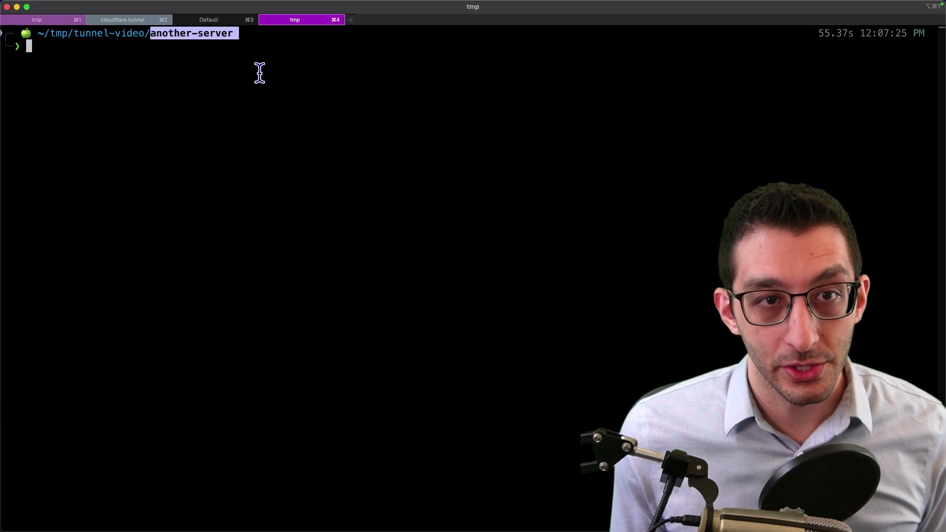
{"action": "left_click", "coordinate": [260, 72]}
{"action": "type", "text": "http"}
{"action": "key", "text": "Right"}
{"action": "key", "text": "Return"}
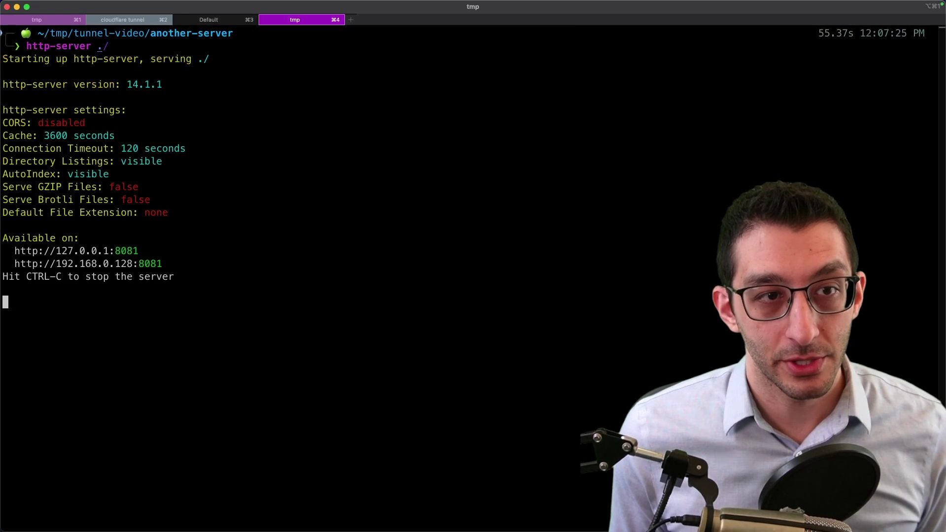
{"action": "left_click", "coordinate": [76, 254], "text": "super"}
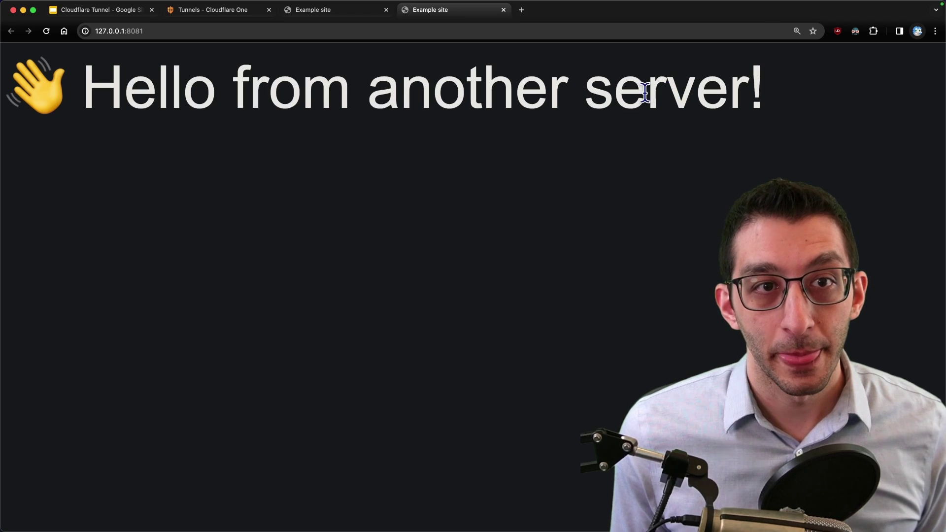
Step: Open the youtube-video tunnel's configuration and start adding a new public hostname
{"action": "left_click", "coordinate": [218, 17]}
{"action": "left_click", "coordinate": [187, 333]}
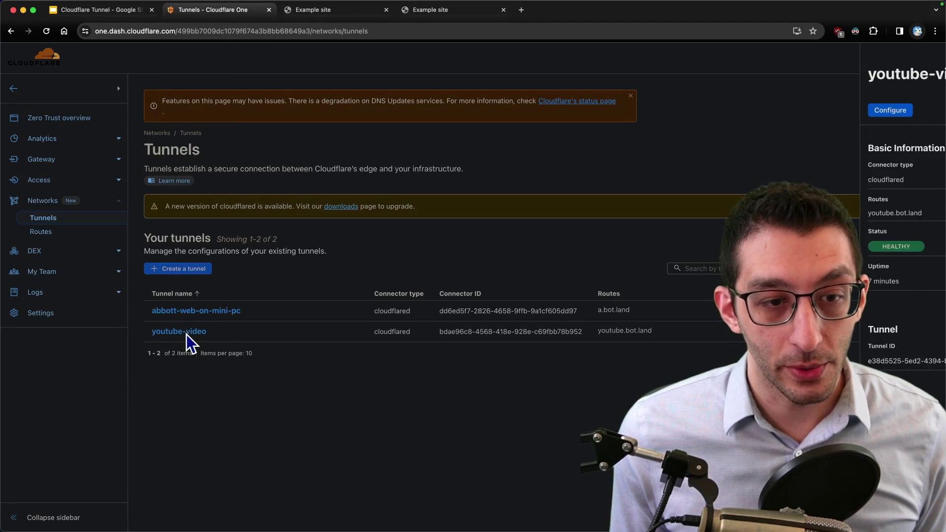
{"action": "left_click", "coordinate": [774, 110]}
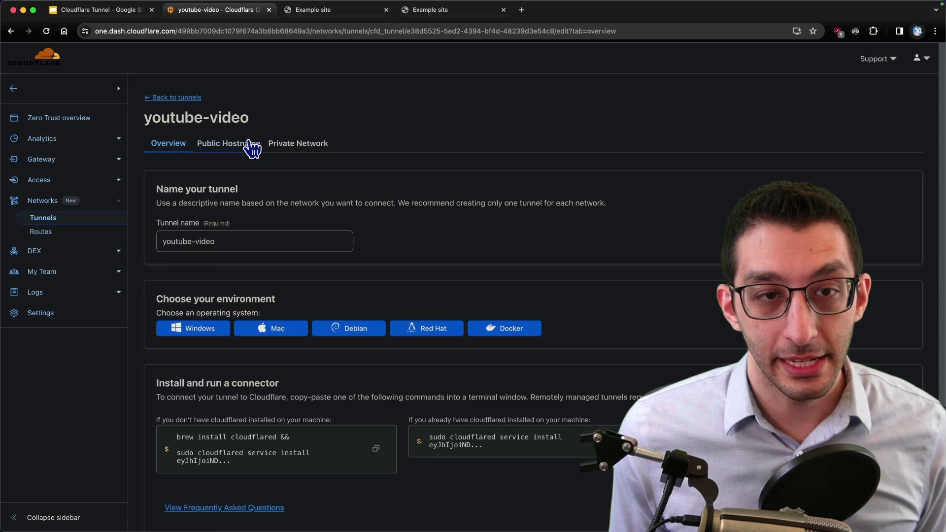
{"action": "left_click", "coordinate": [229, 150]}
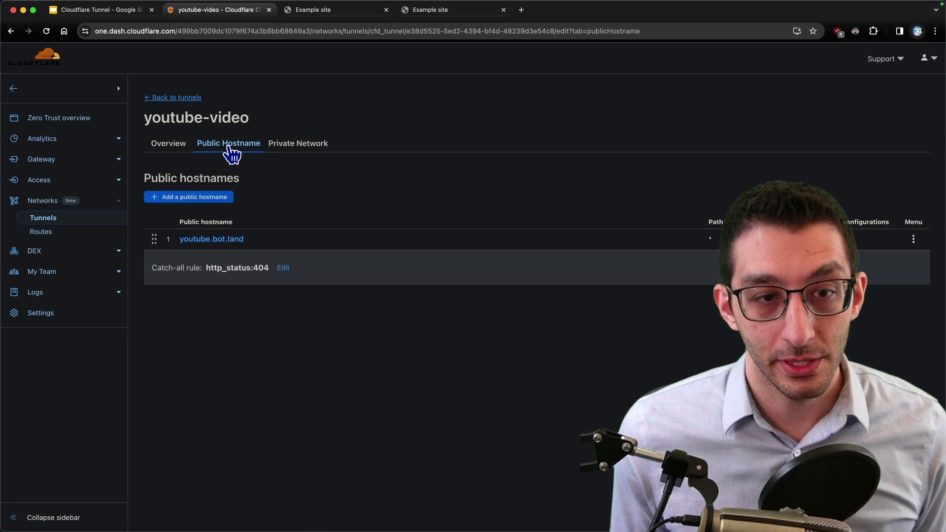
{"action": "left_click", "coordinate": [202, 197]}
Step: Set the new hostname's subdomain to youtube3 on the bot.land domain
{"action": "left_click", "coordinate": [197, 195]}
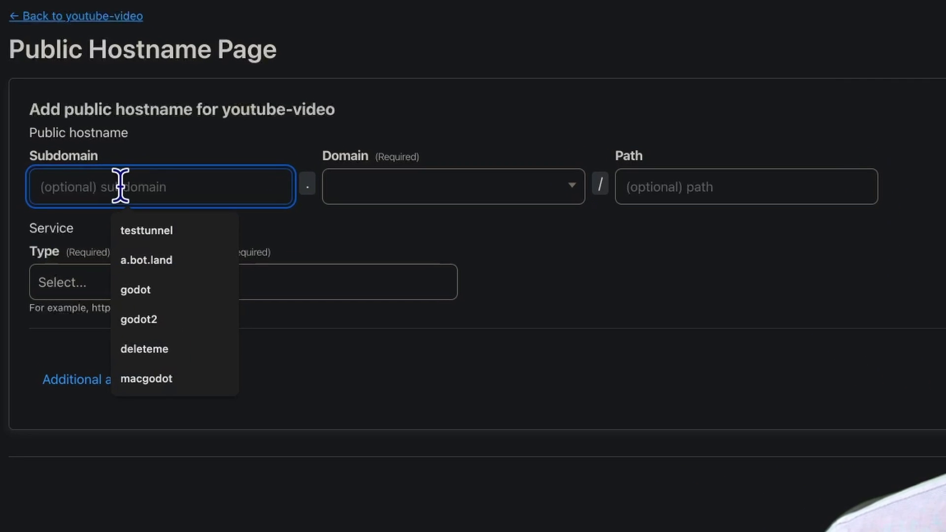
{"action": "type", "text": "youtube3"}
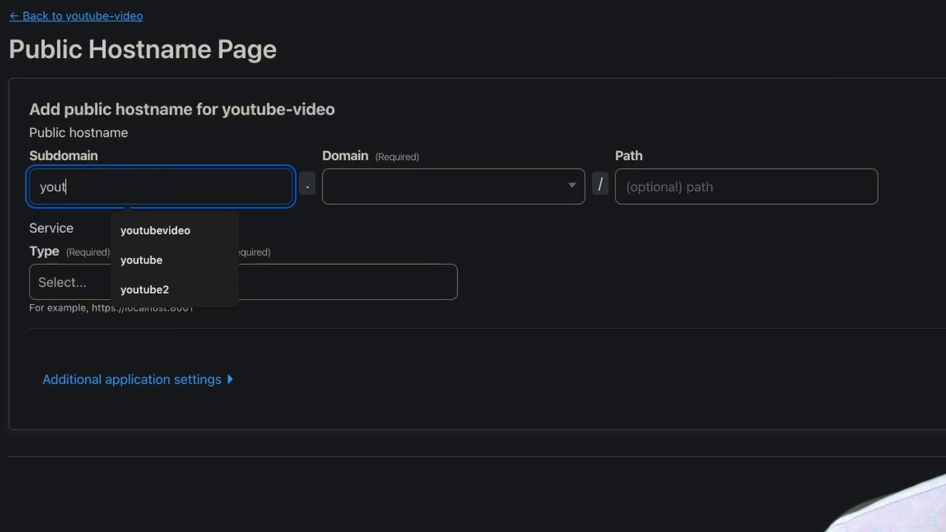
{"action": "left_click", "coordinate": [389, 191]}
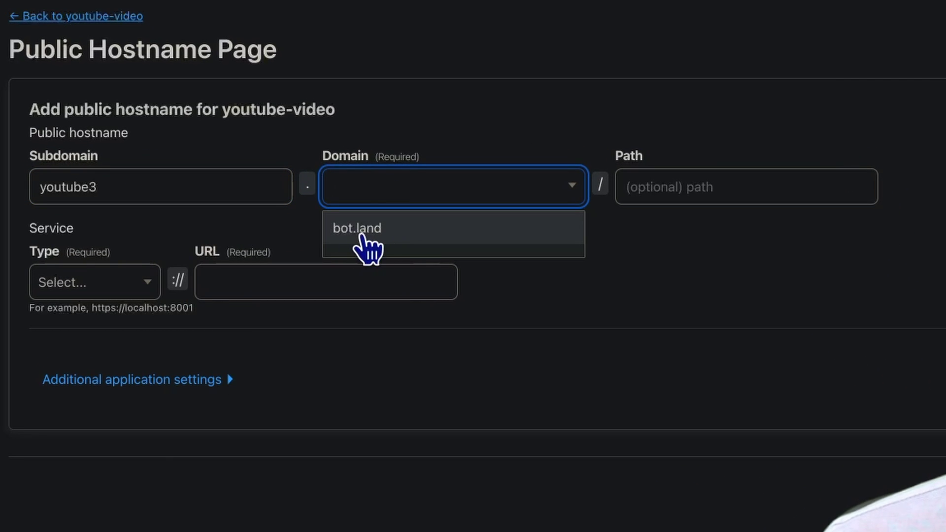
{"action": "left_click", "coordinate": [363, 235]}
Step: Set the hostname's service to HTTP with URL localhost:8081
{"action": "left_click", "coordinate": [142, 285]}
{"action": "left_click", "coordinate": [100, 326]}
{"action": "left_click", "coordinate": [245, 290]}
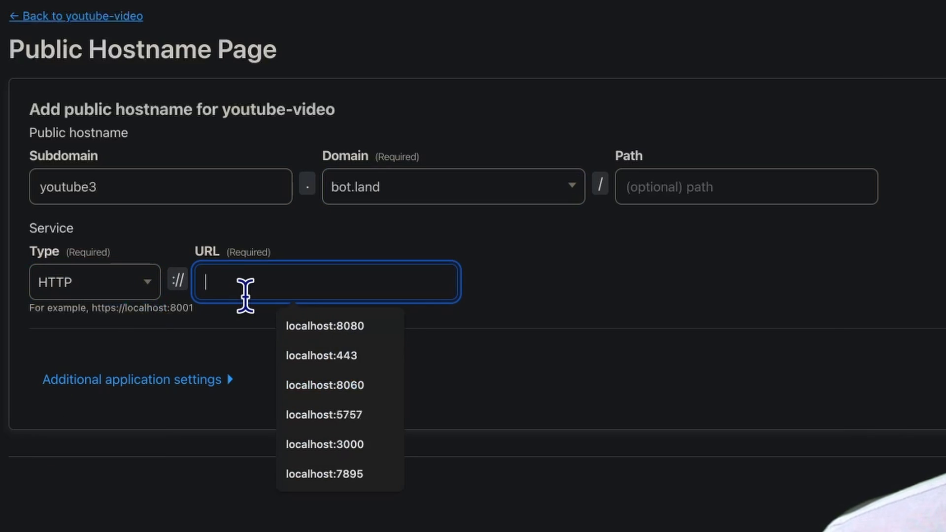
{"action": "type", "text": "localhost"}
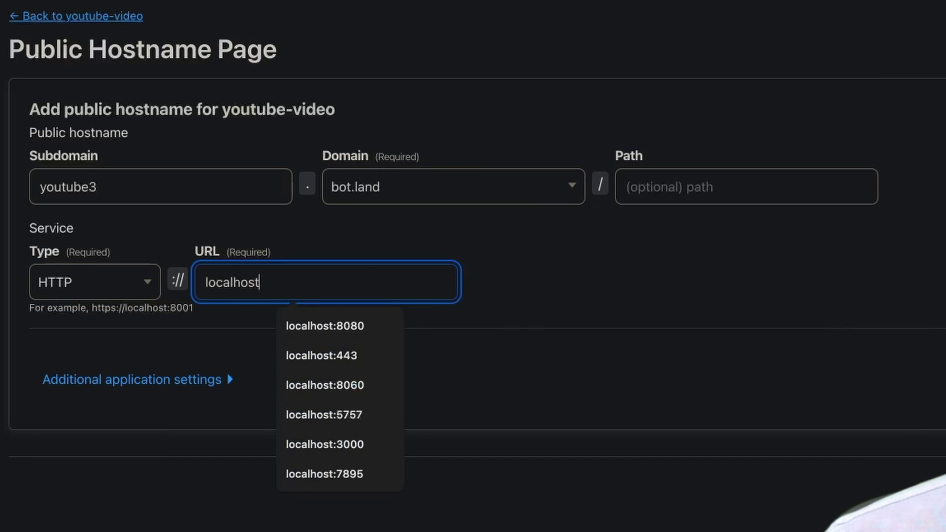
{"action": "type", "text": ":8081"}
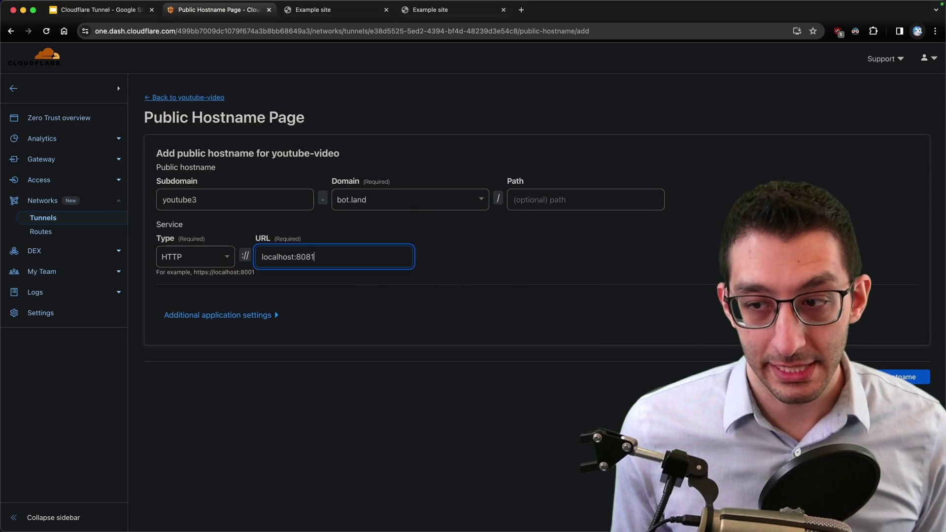
{"action": "key", "text": "Tab"}
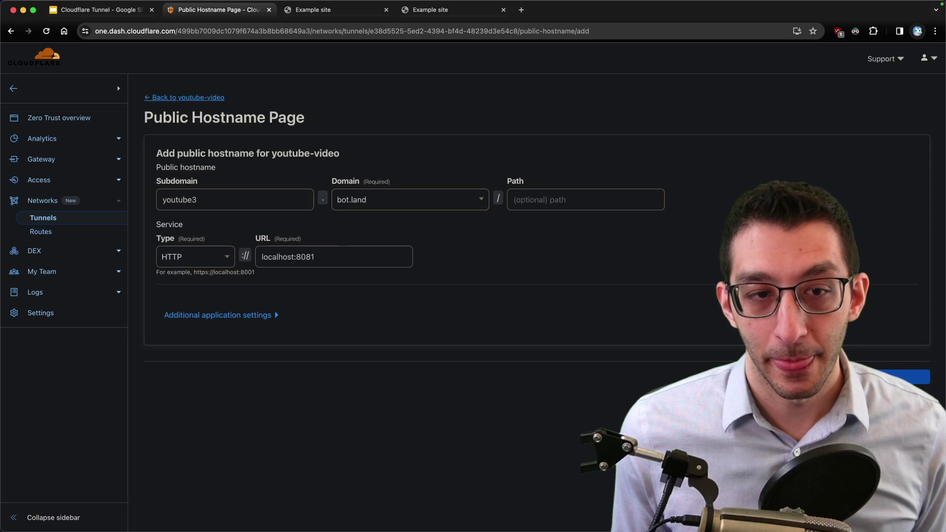
Step: Save the youtube3.bot.land hostname, then open it in a new tab showing 'Hello from another server!'
{"action": "left_click", "coordinate": [902, 377]}
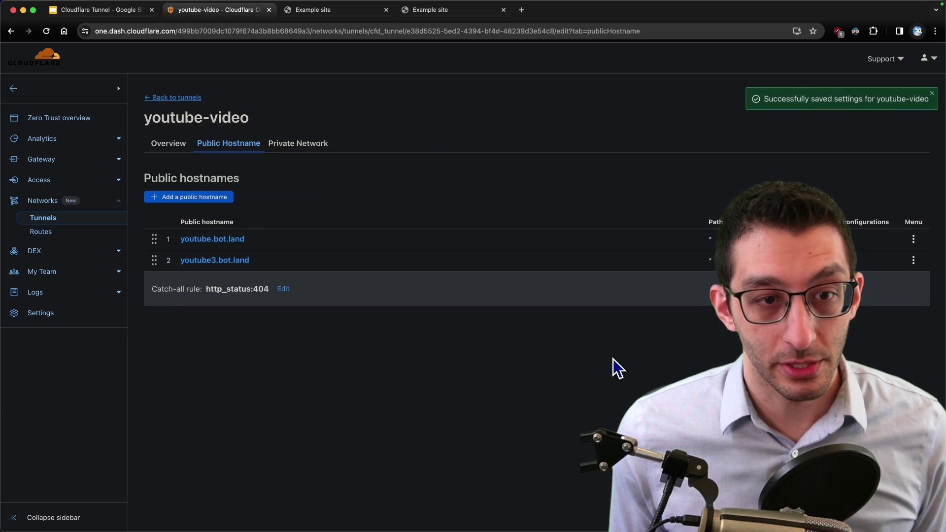
{"action": "left_click", "coordinate": [212, 261]}
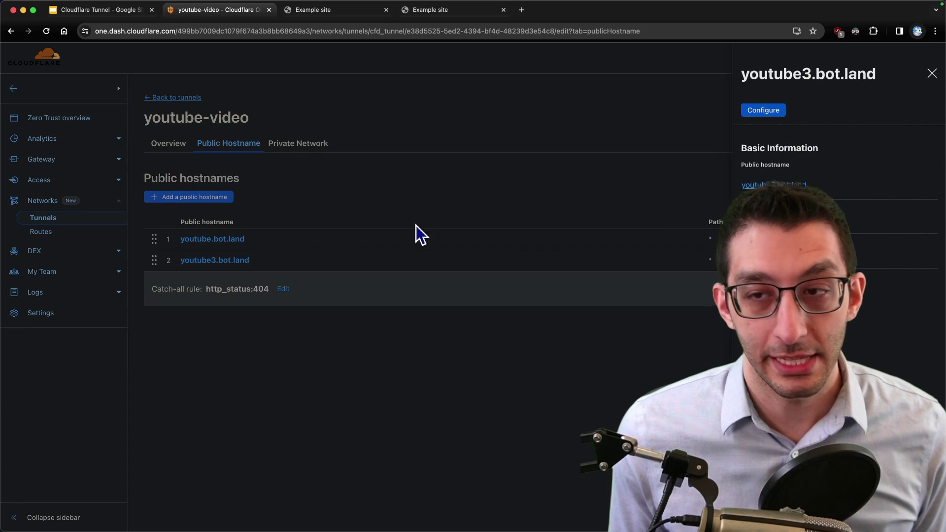
{"action": "left_click", "coordinate": [773, 186]}
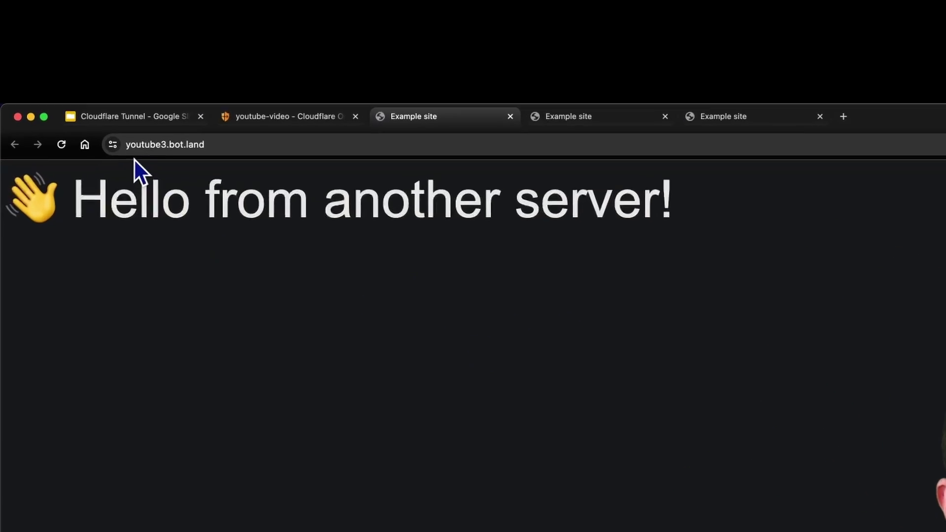